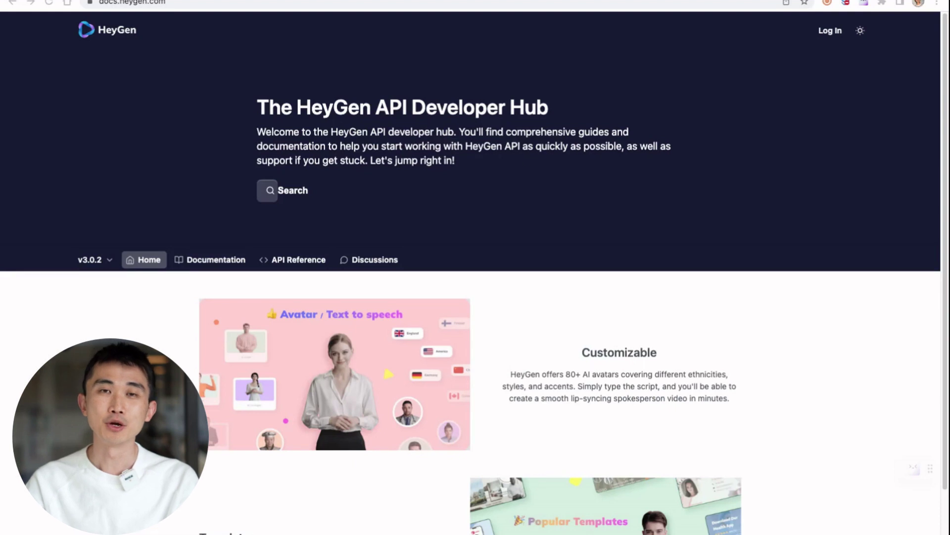
- Go to the HeyGen API Reference Authentication page from the docs home page
scroll(509, 299, down, 3)
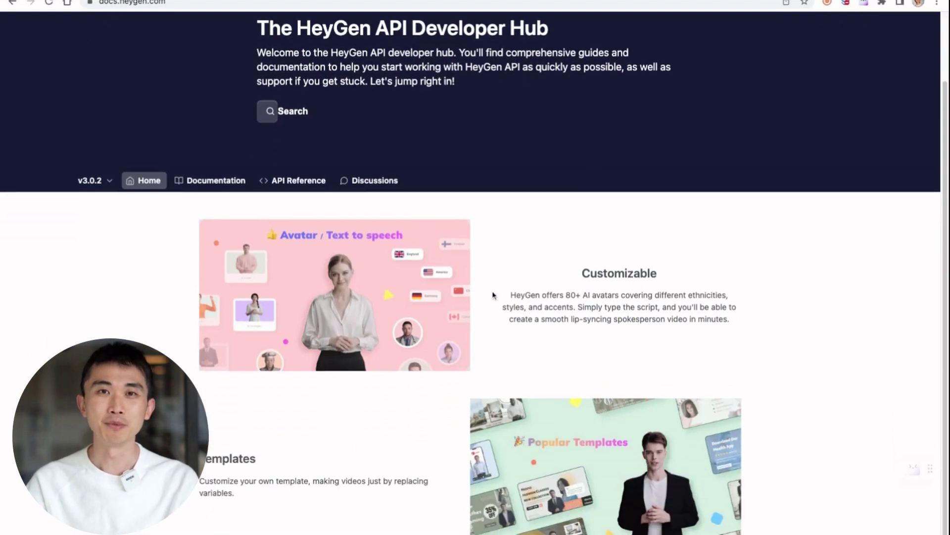
click(299, 171)
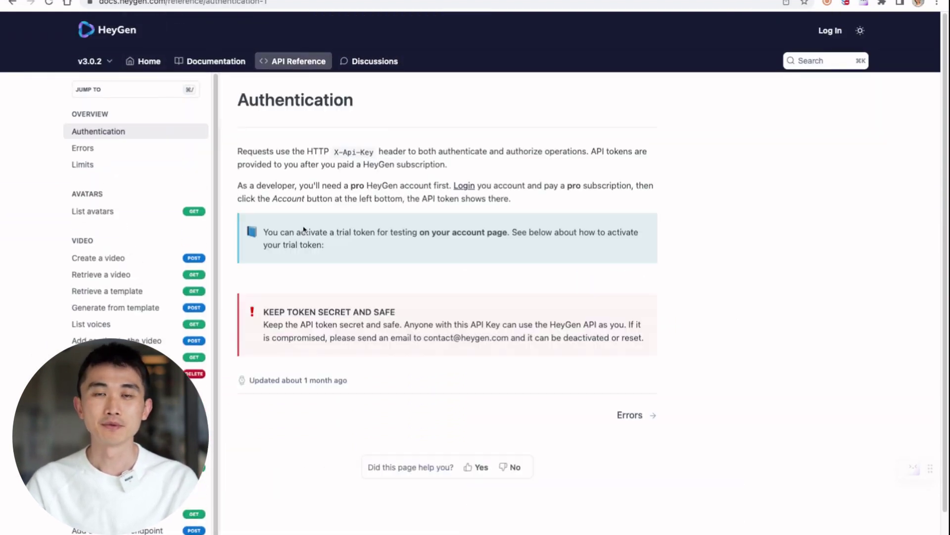
- Read the HeyGen Zapier guide's Where to start section and check the API key instructions
click(215, 61)
click(131, 176)
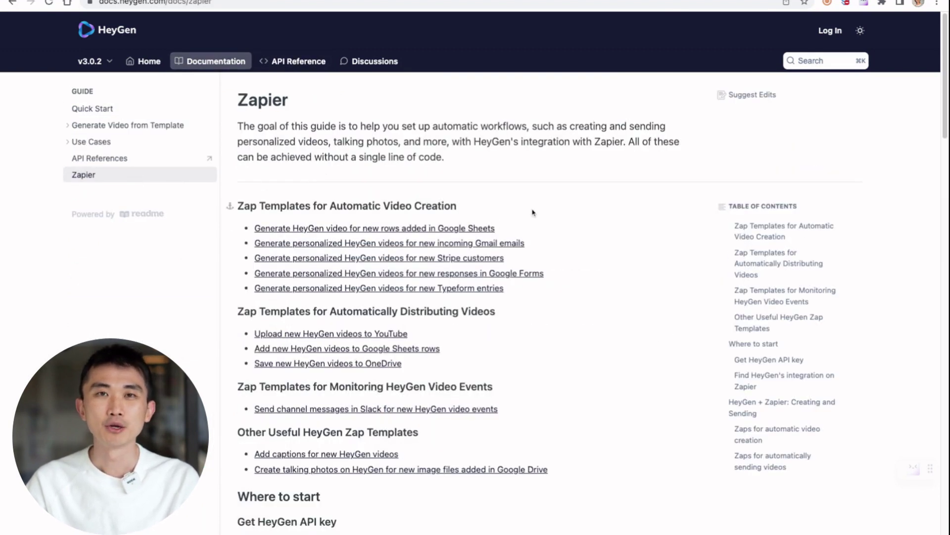
scroll(629, 211, down, 1)
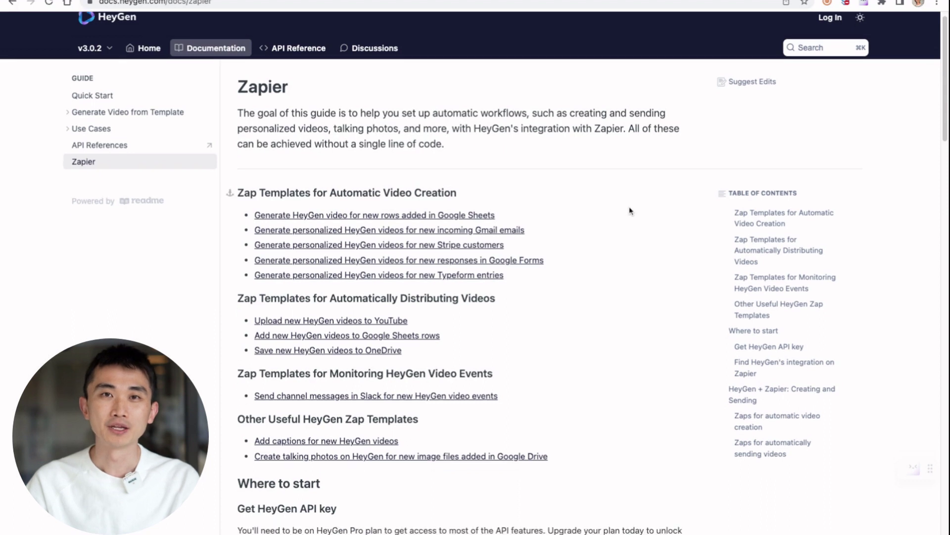
scroll(629, 210, up, 1)
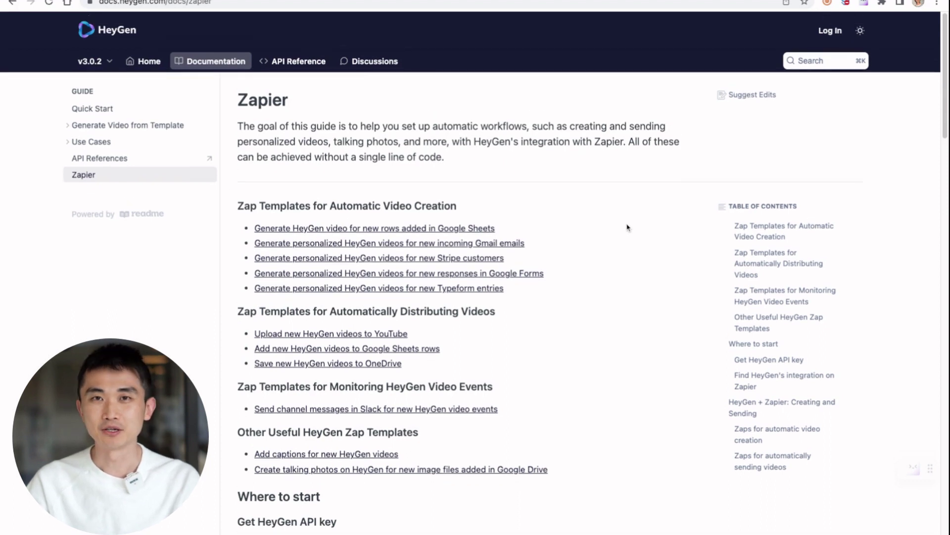
scroll(594, 261, down, 7)
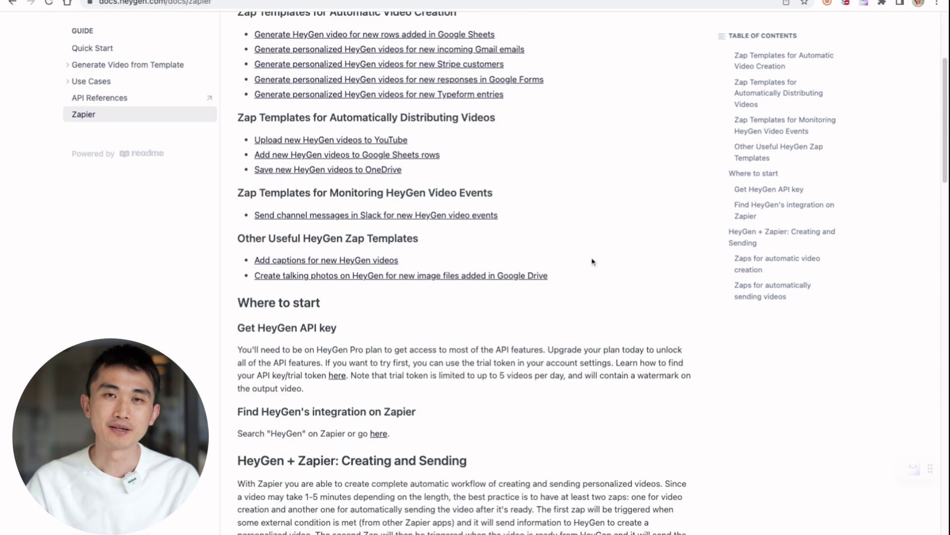
scroll(593, 261, down, 1)
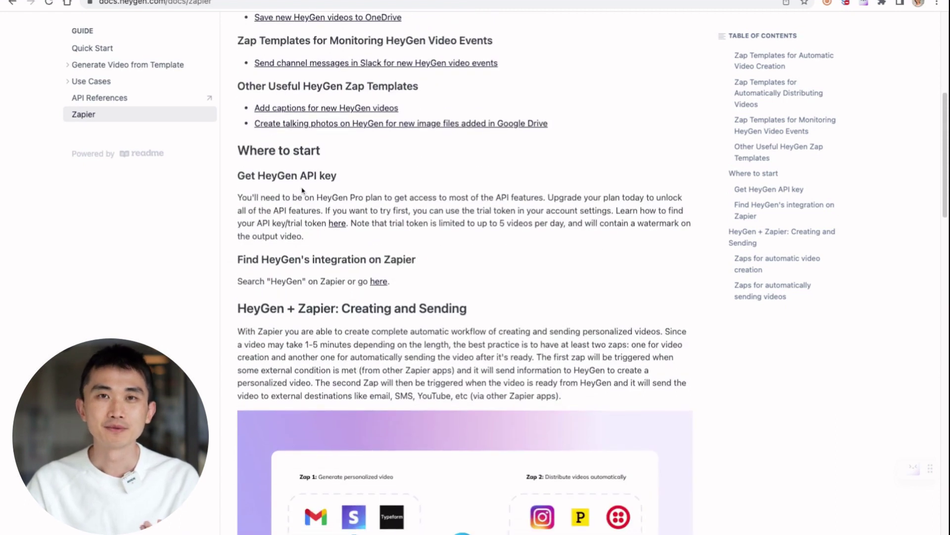
drag(237, 197, 346, 245)
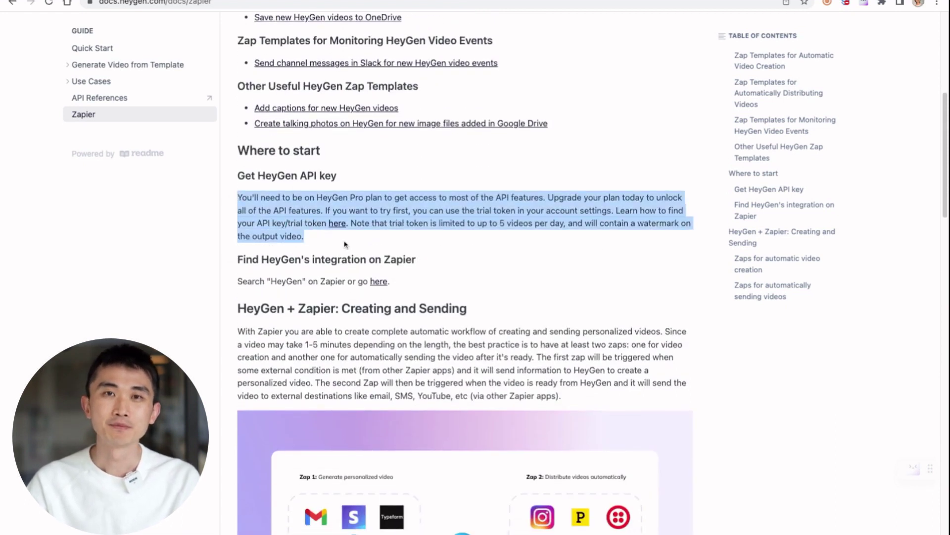
click(349, 244)
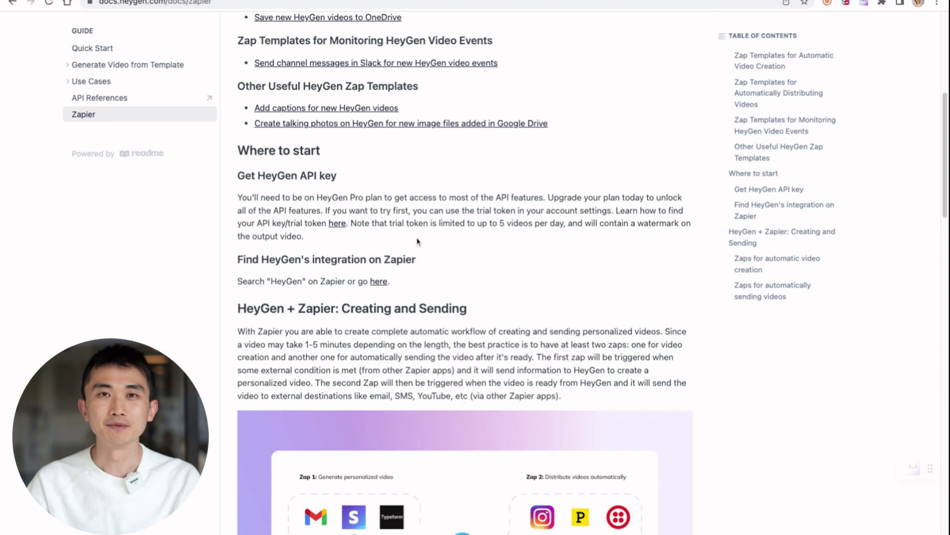
click(339, 224)
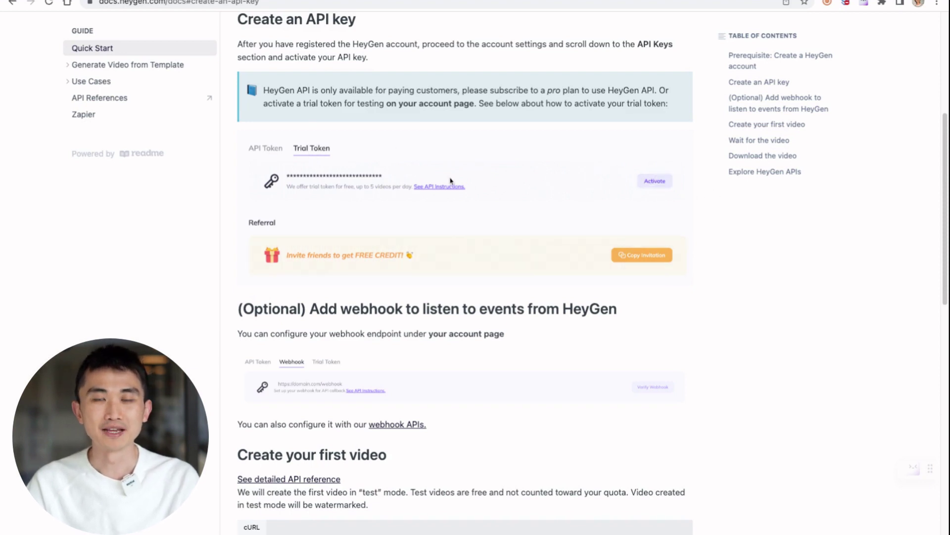
click(12, 2)
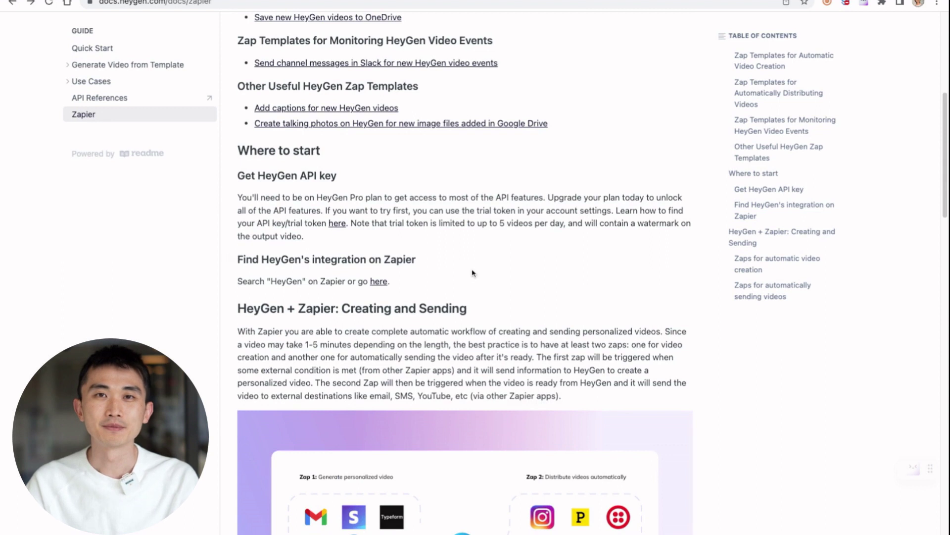
- Follow the guide's 'here' link to HeyGen's integration page on Zapier
scroll(472, 273, down, 2)
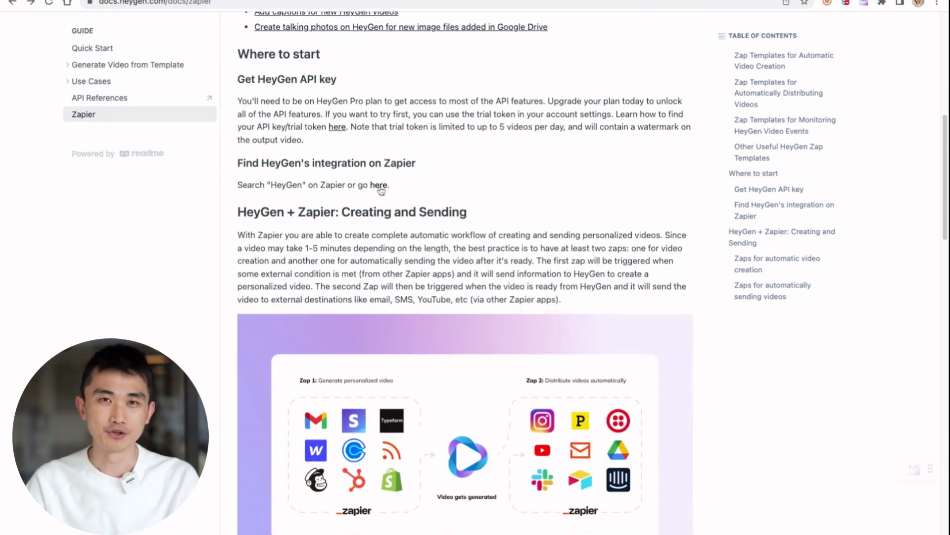
drag(304, 186, 343, 187)
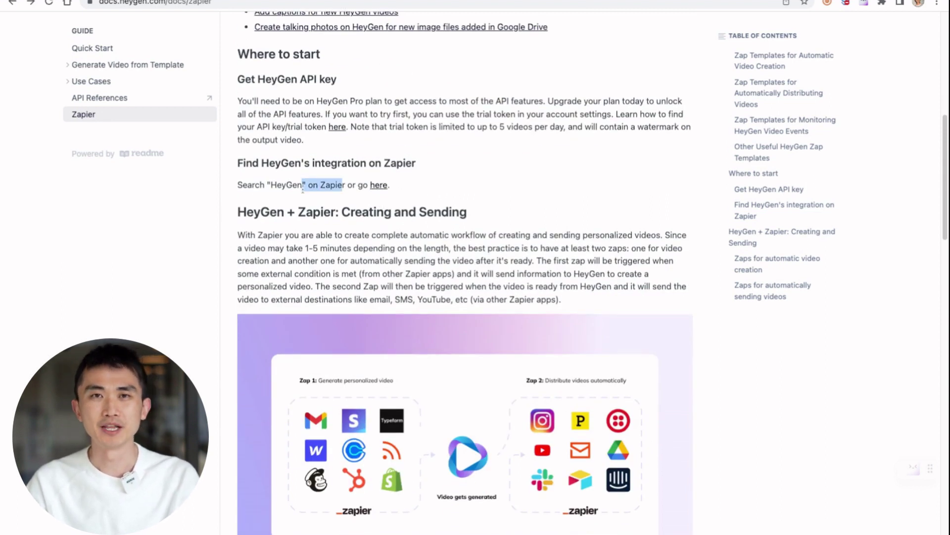
click(347, 188)
click(377, 188)
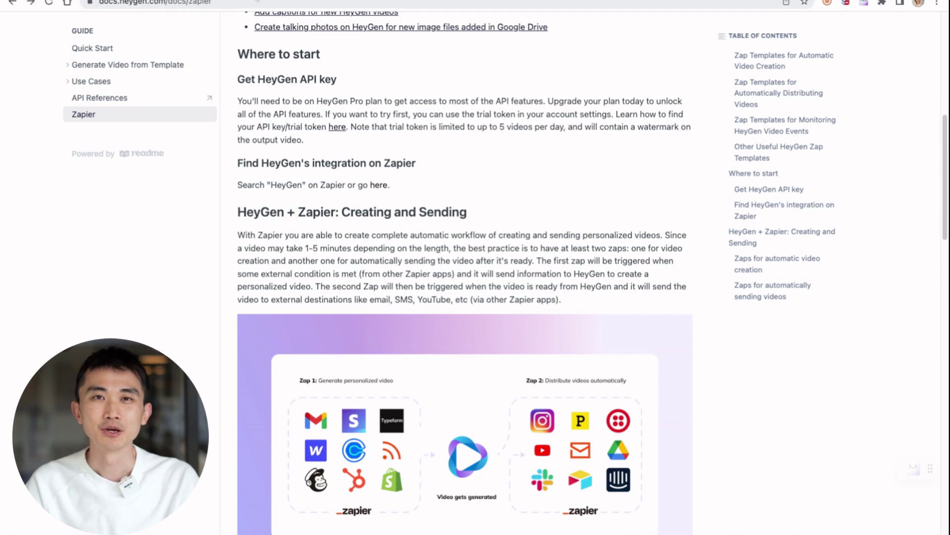
- Scroll through Zapier's HeyGen templates down to the Google Forms responses template
scroll(282, 243, down, 14)
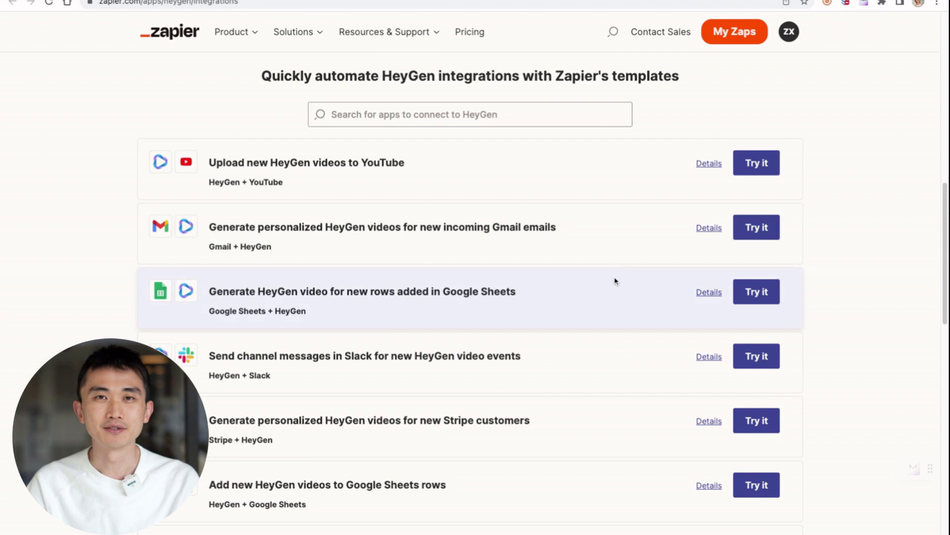
scroll(615, 281, down, 1)
scroll(614, 275, up, 1)
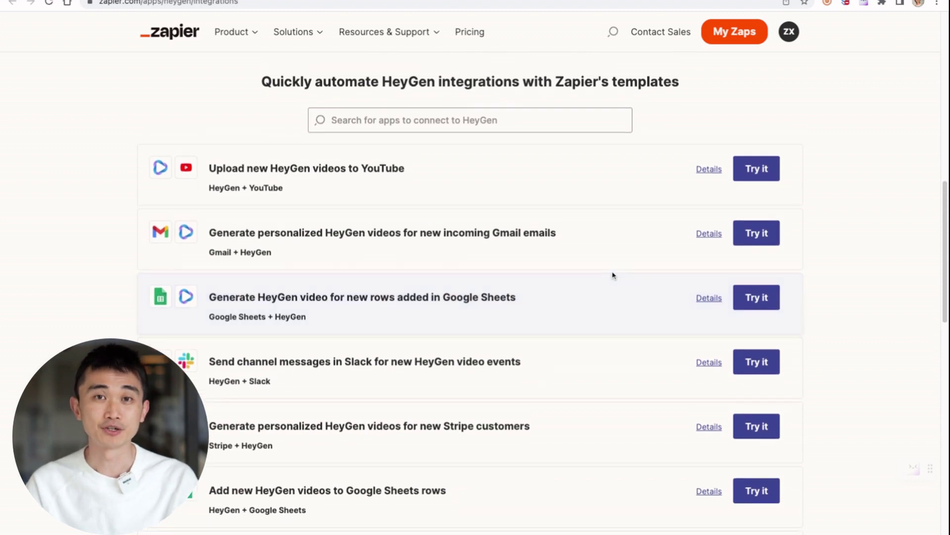
scroll(544, 260, down, 2)
scroll(563, 275, down, 2)
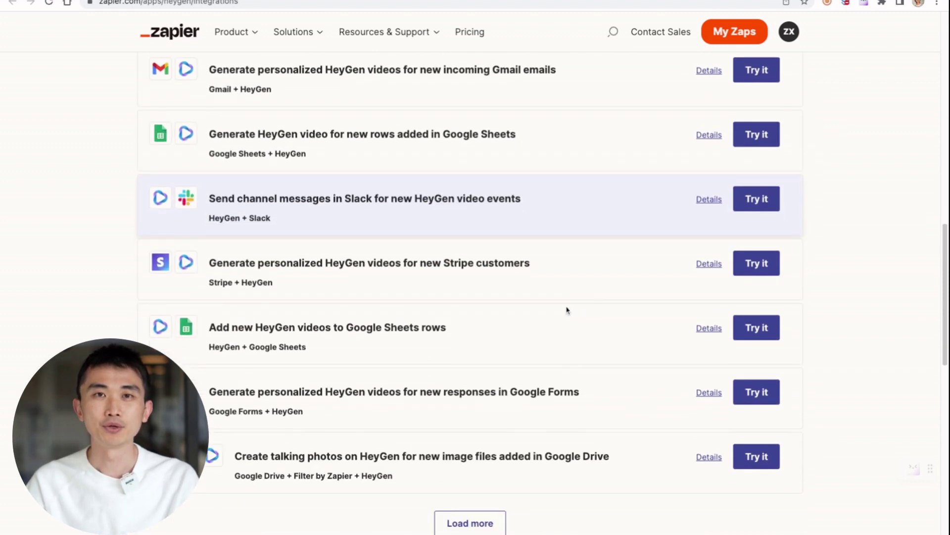
scroll(597, 386, down, 1)
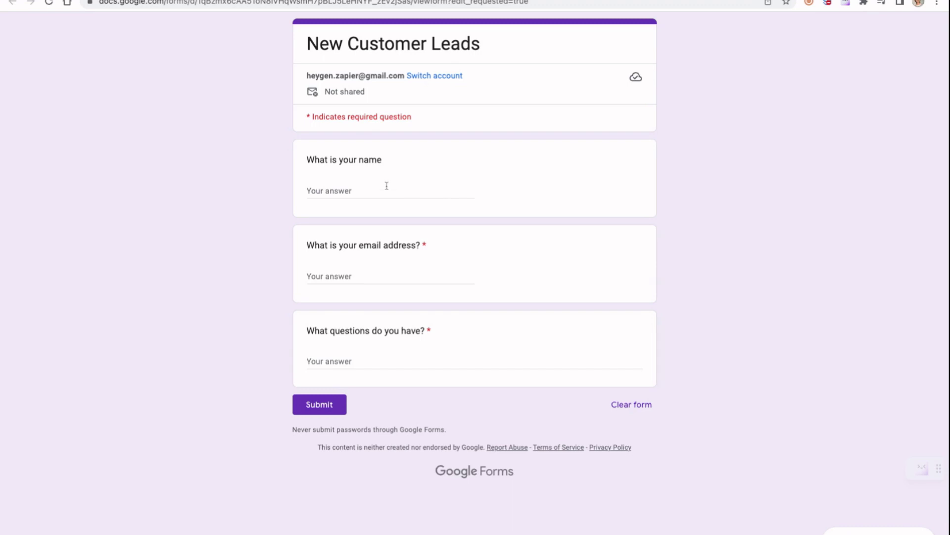
- Highlight the name, email and 'What questions do you have?' questions in the New Customer Leads form
triple_click(346, 160)
click(407, 187)
double_click(411, 244)
triple_click(411, 245)
triple_click(415, 330)
click(416, 347)
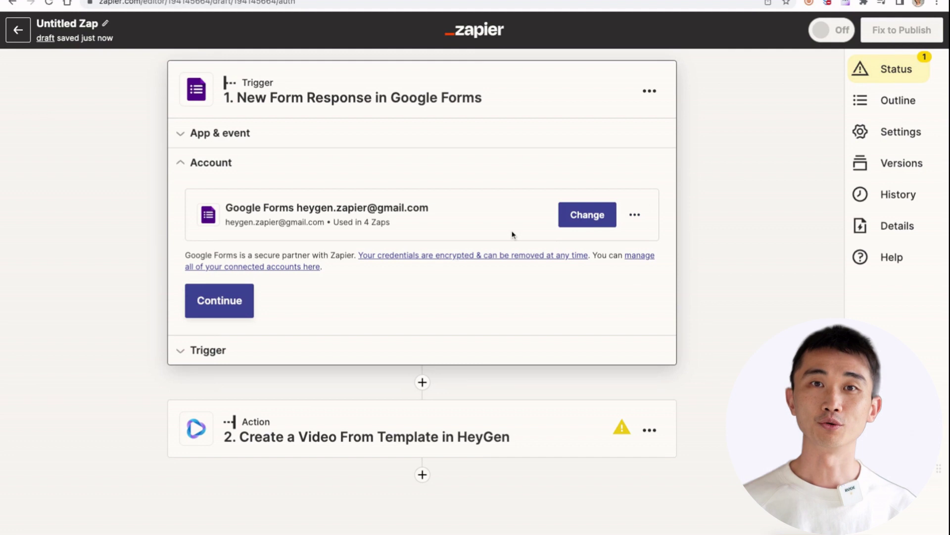
- Set the Google Forms trigger to the New Customer Leads form and test it for a sample response
click(248, 299)
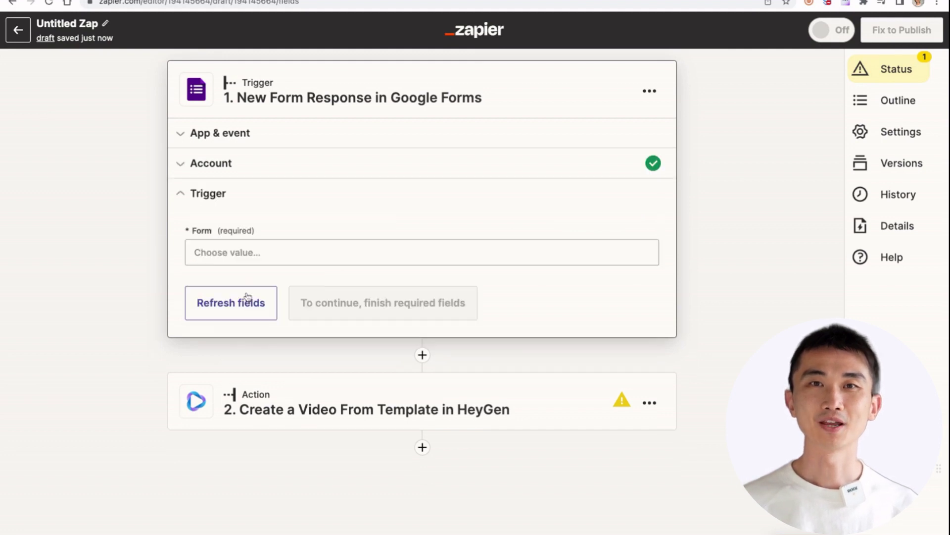
click(362, 257)
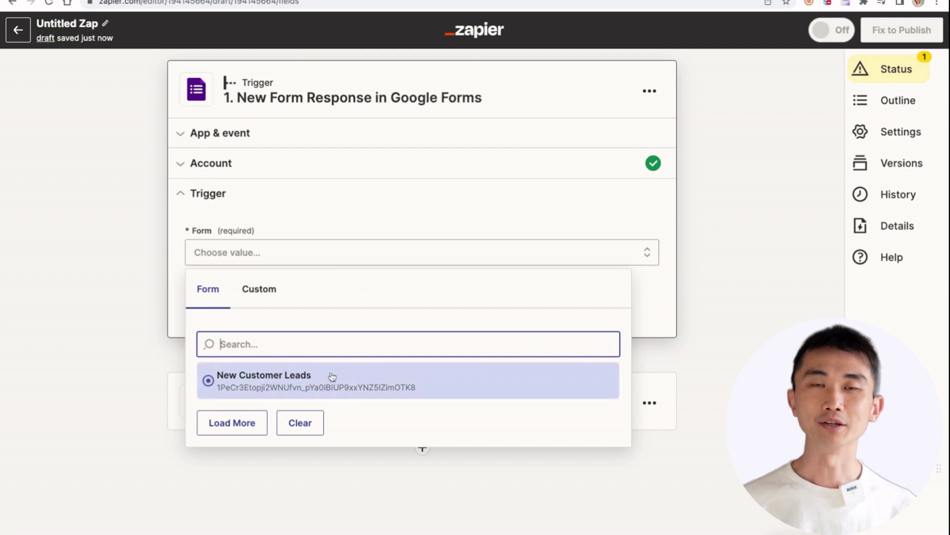
click(329, 379)
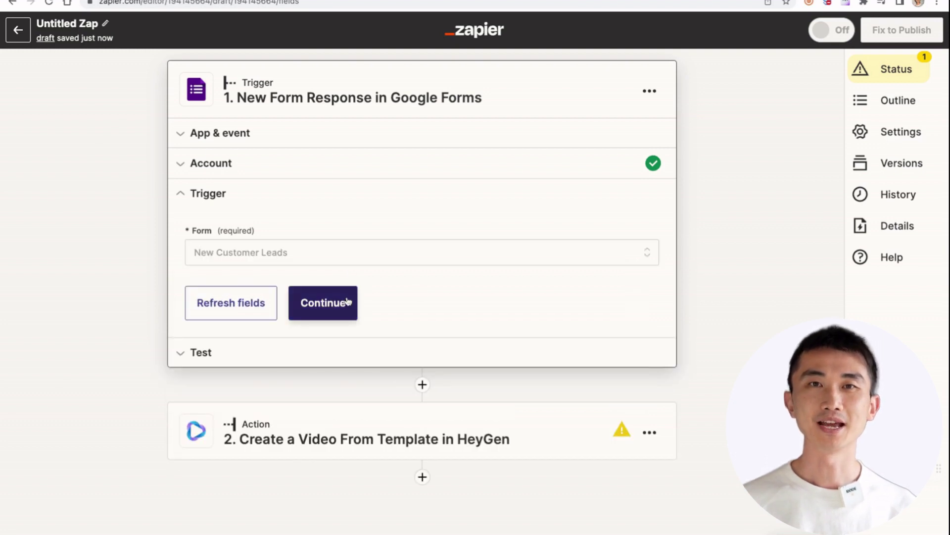
click(346, 301)
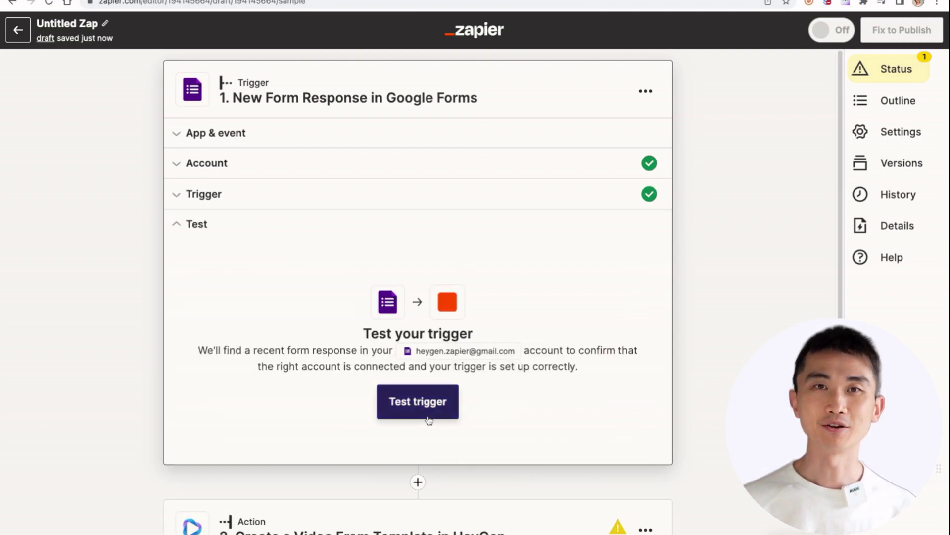
click(426, 415)
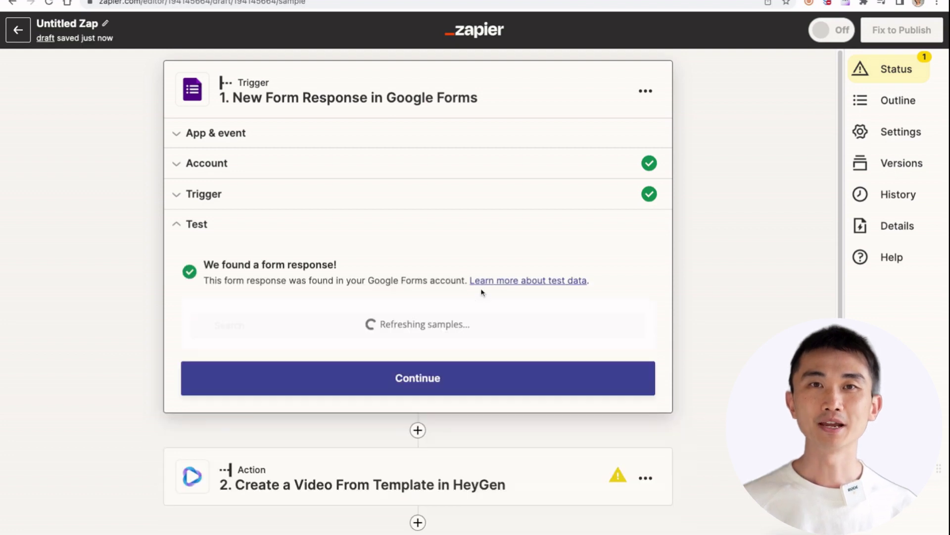
scroll(497, 325, down, 5)
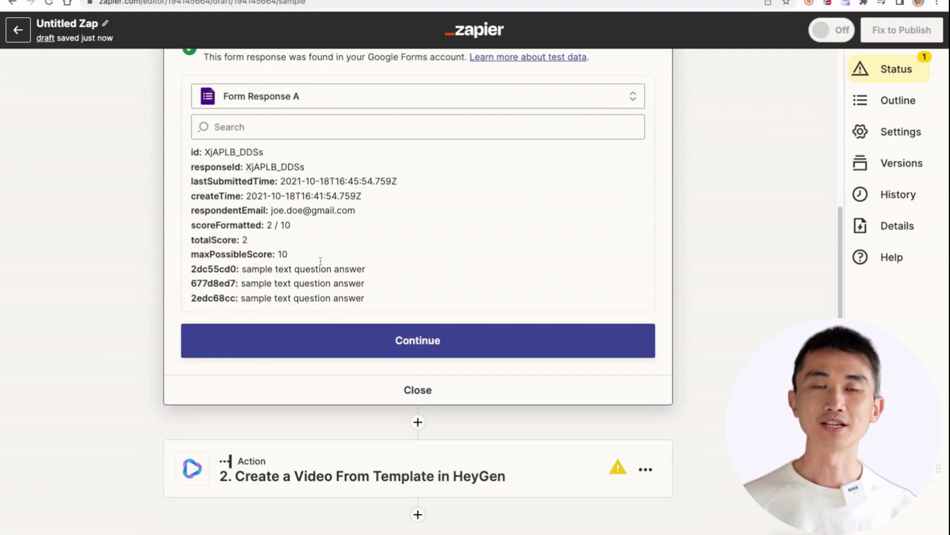
- Accept the connected HeyGen account and choose template ee020c321fd948479c8d295b172c6b69 by pasting its ID
click(473, 342)
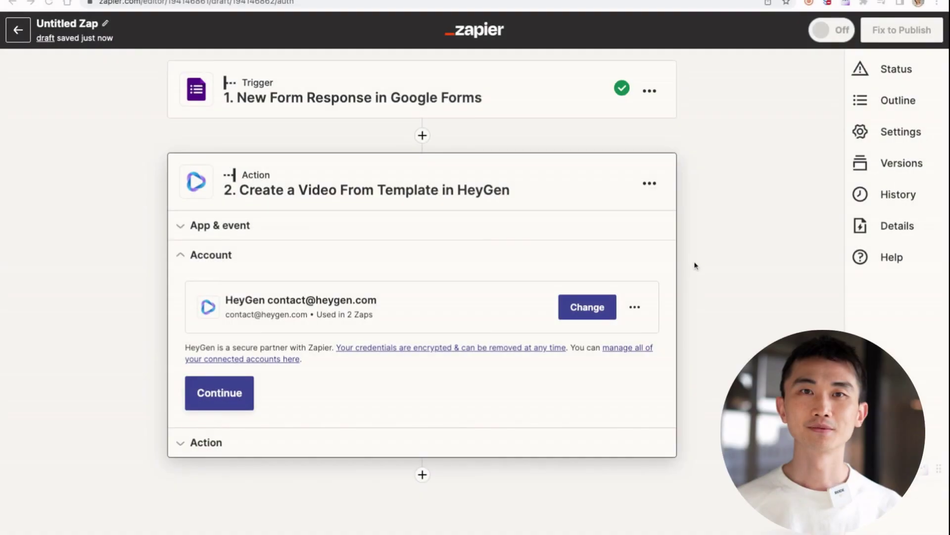
click(645, 316)
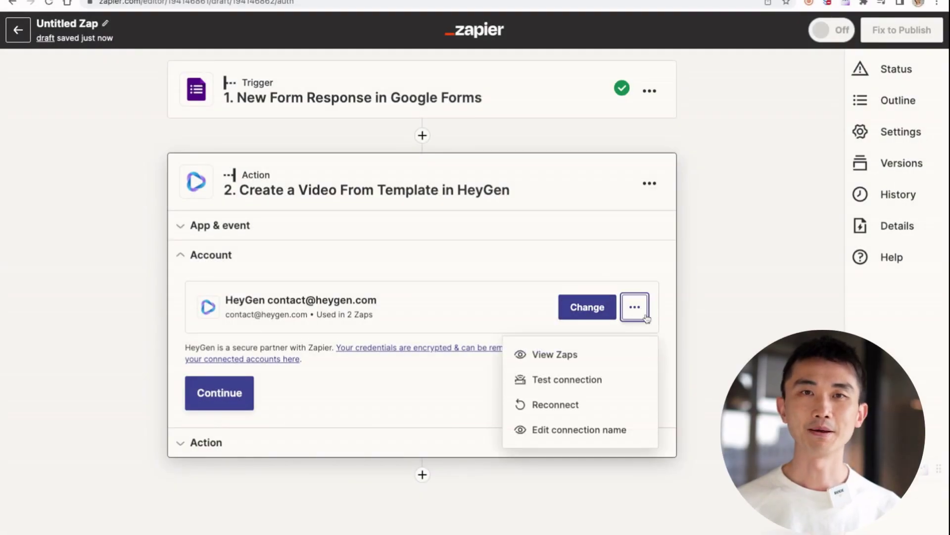
click(495, 324)
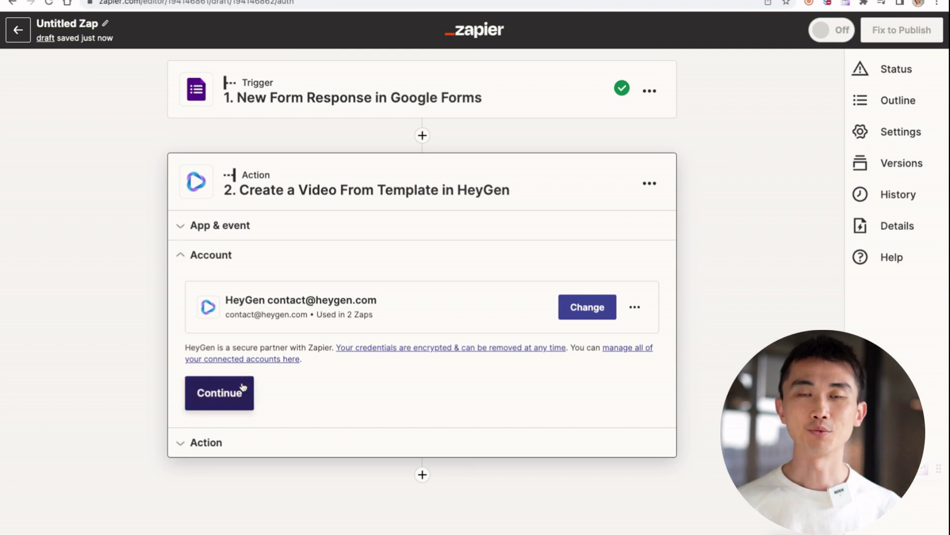
click(223, 392)
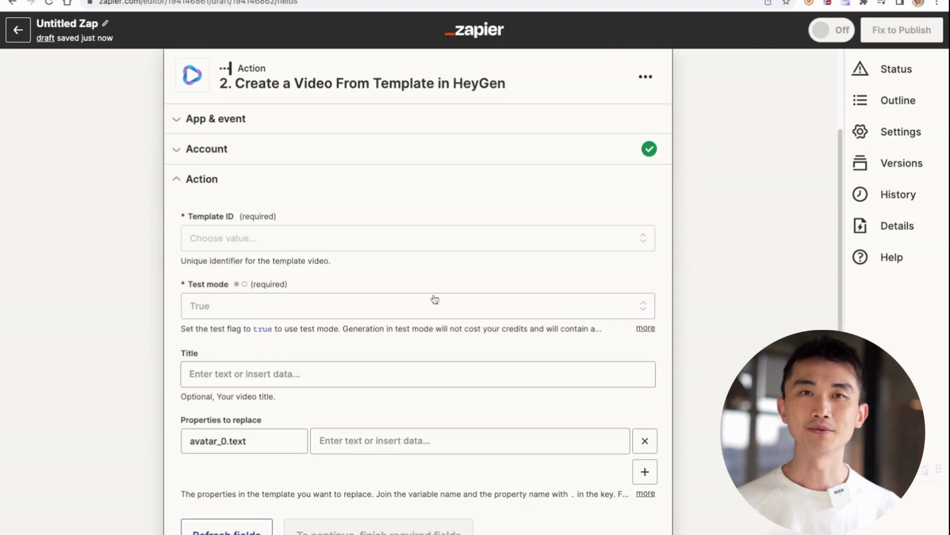
click(366, 239)
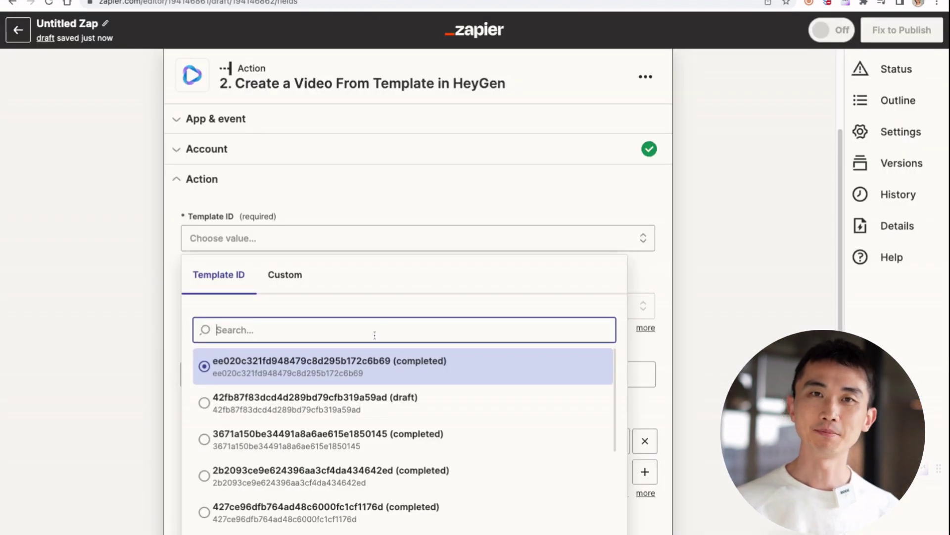
text(ee020c321fd948479c8d295b172c6b69)
click(403, 365)
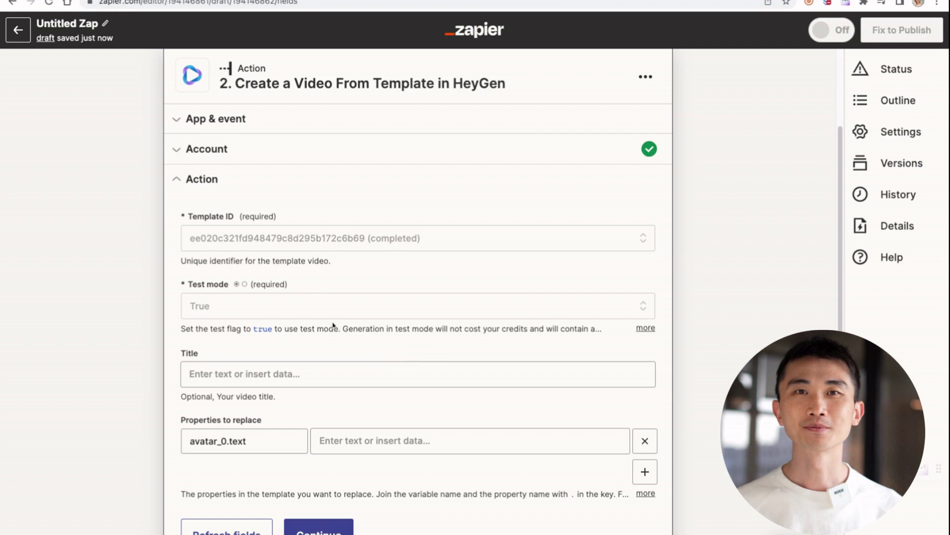
- Set the video Title to 'Message to' followed by the form's name answer
scroll(346, 248, down, 2)
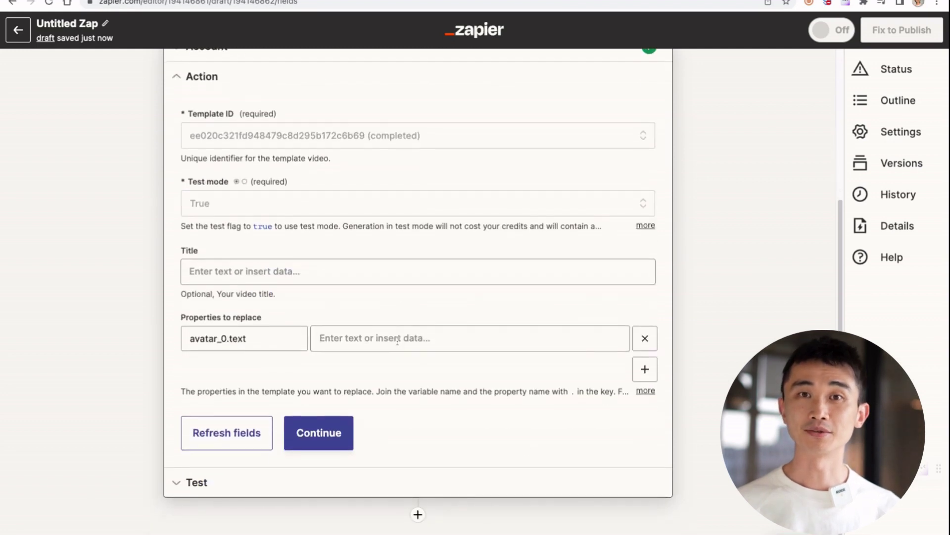
click(286, 271)
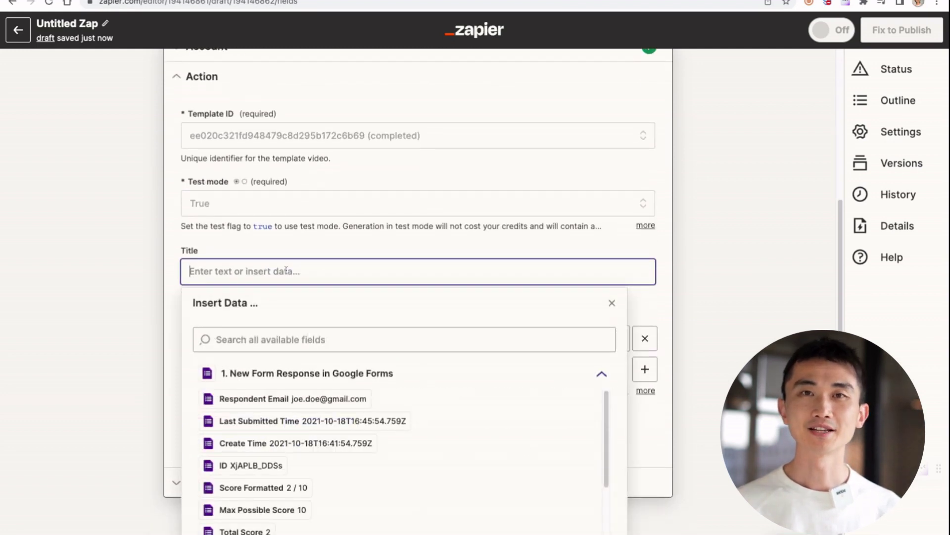
text(Message to)
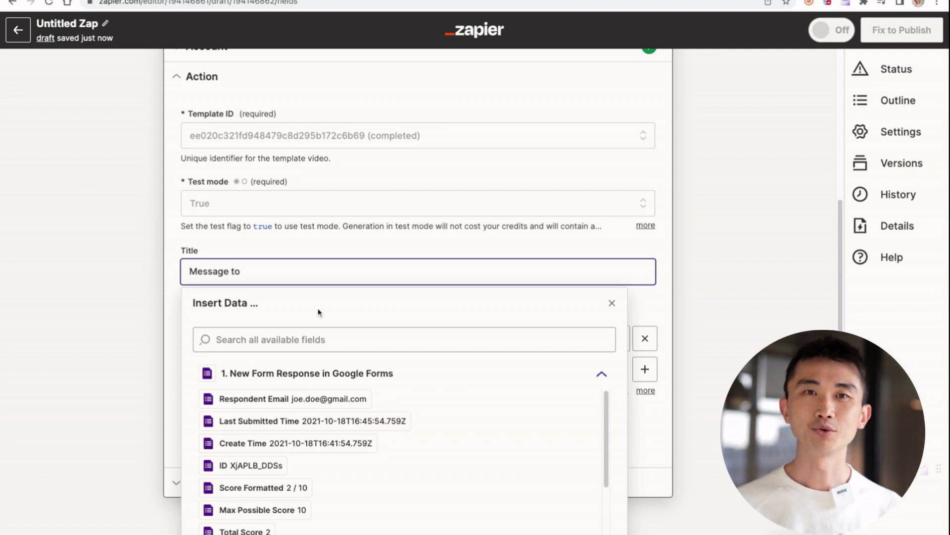
click(335, 337)
text(name)
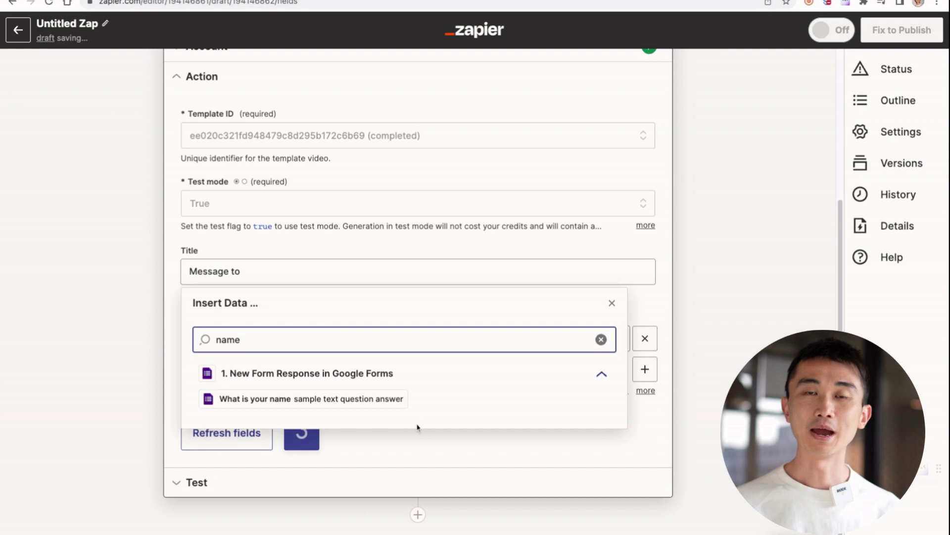
click(386, 398)
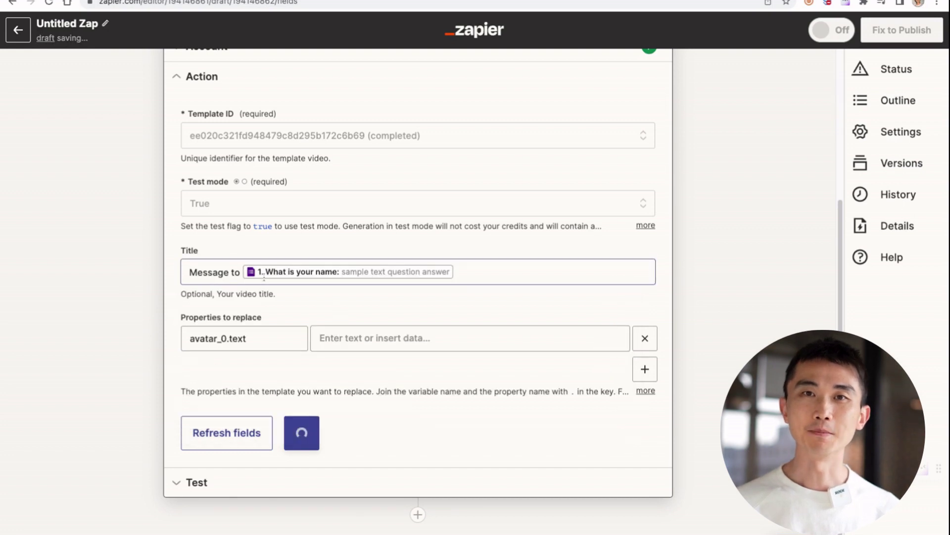
click(369, 341)
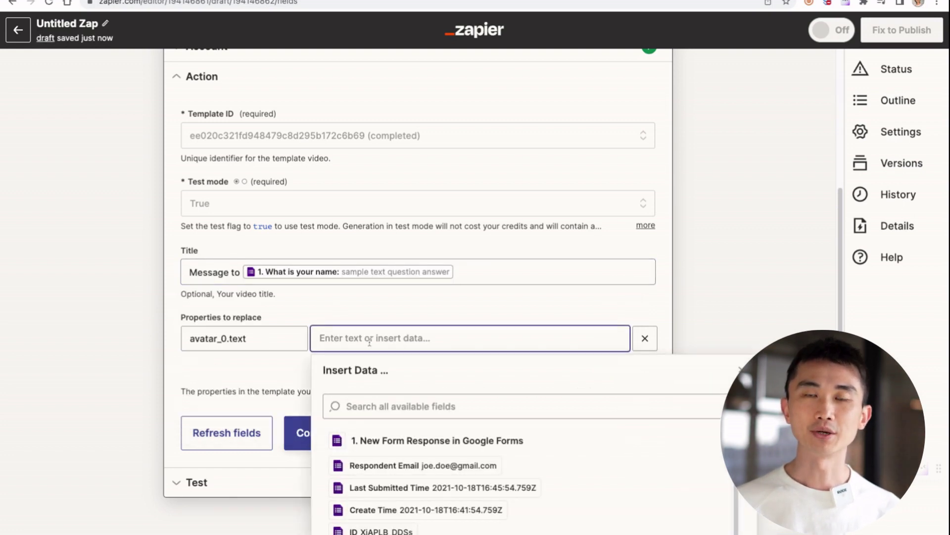
- Write avatar_0.text as 'Hi [name], we received your inquiry about [What questions do you have?]'
text(Hi)
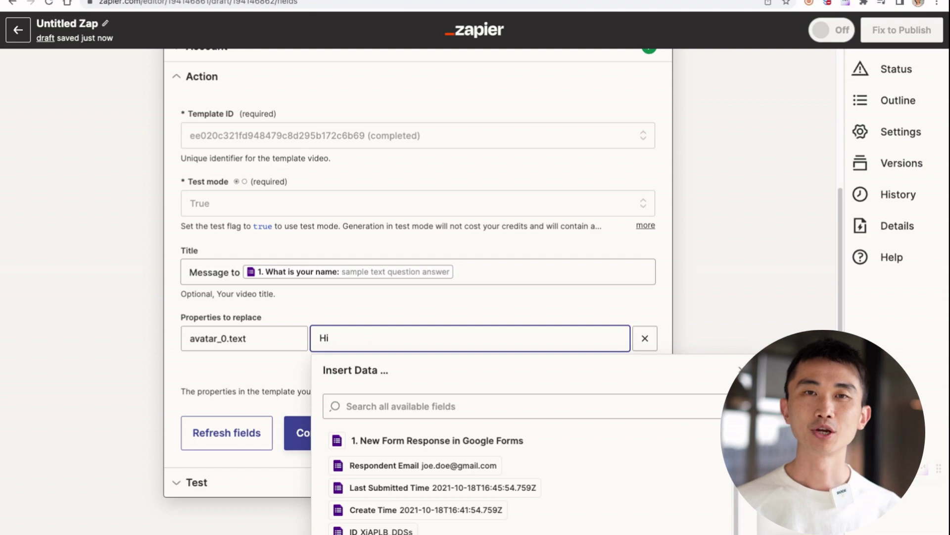
click(435, 406)
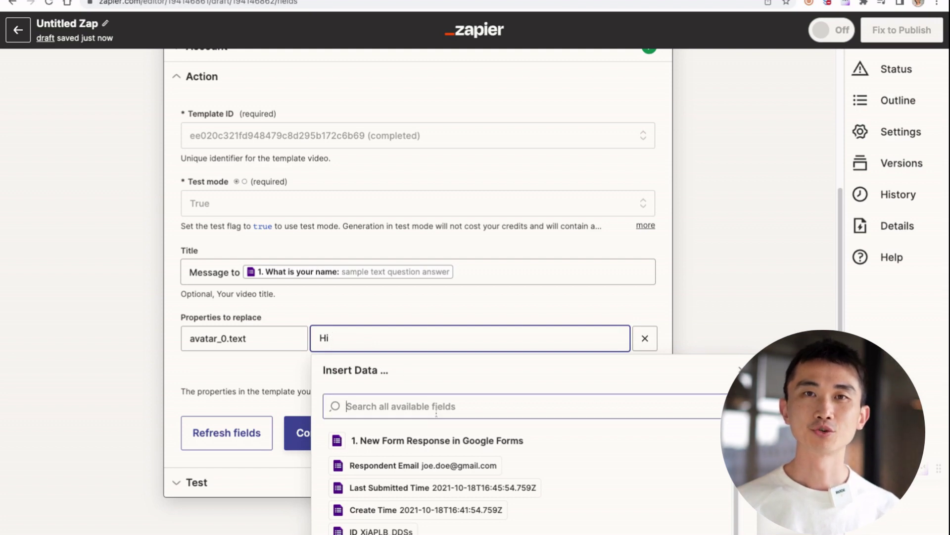
text(name)
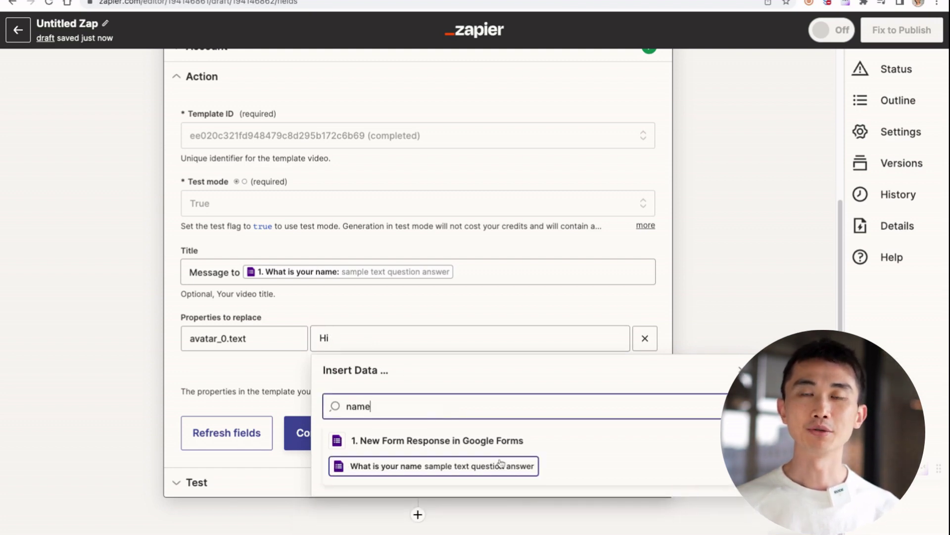
click(501, 463)
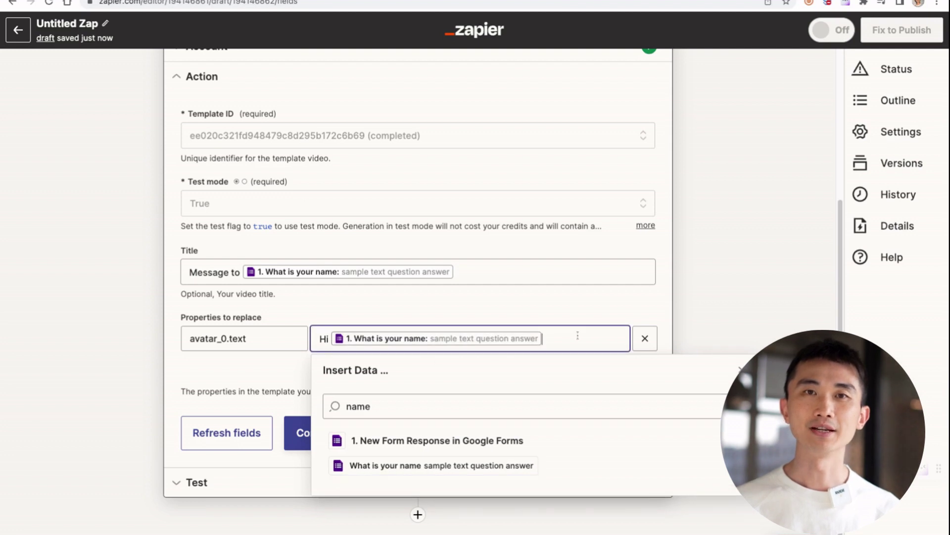
text(, we rec)
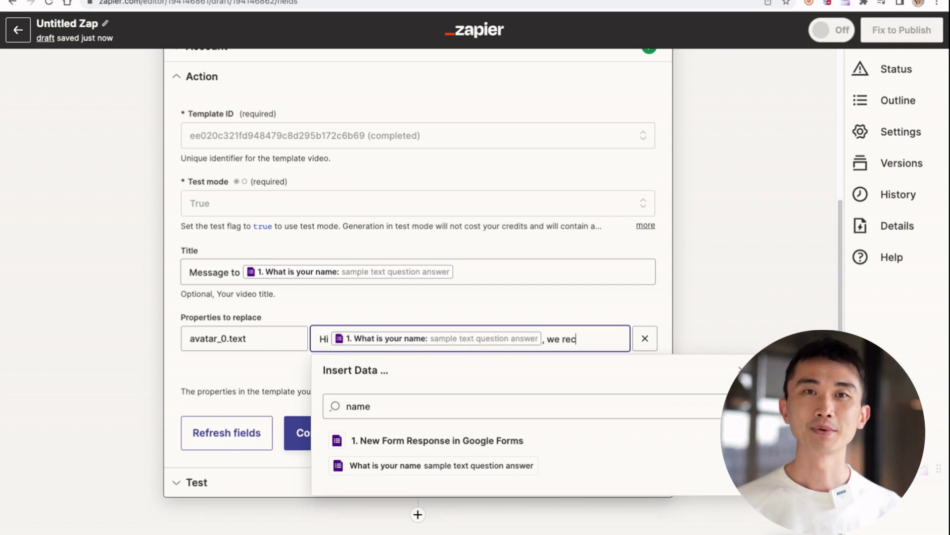
text(eived your in)
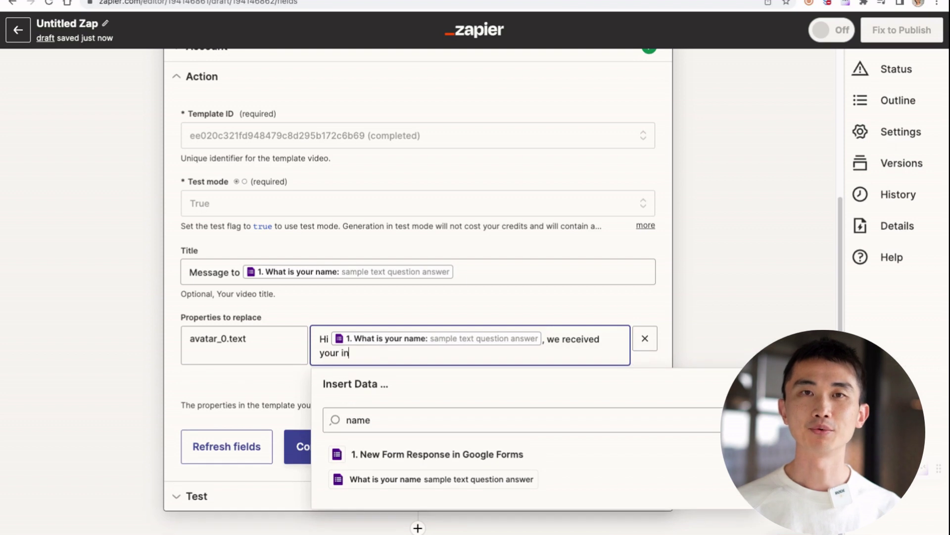
text(quiry a)
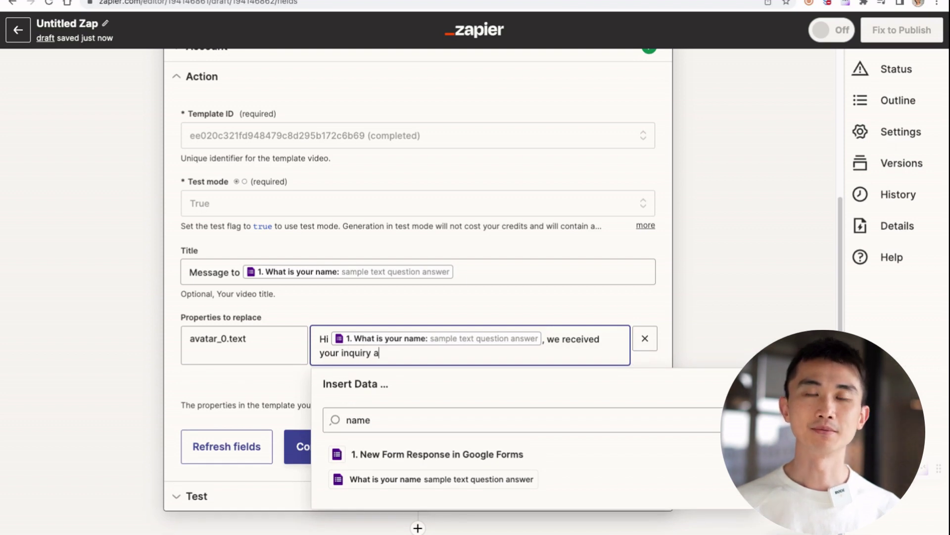
text(bout)
click(467, 419)
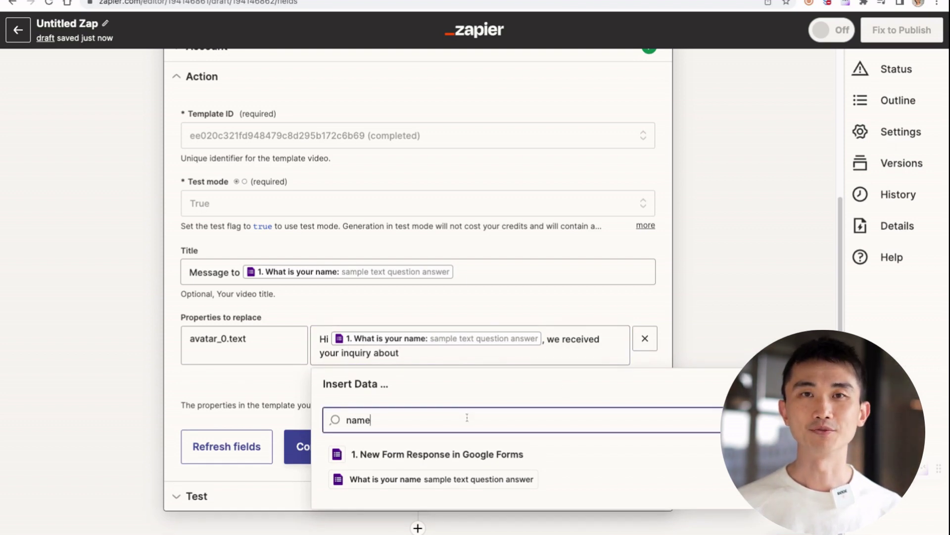
key(ctrl+a)
key(BackSpace)
text(question)
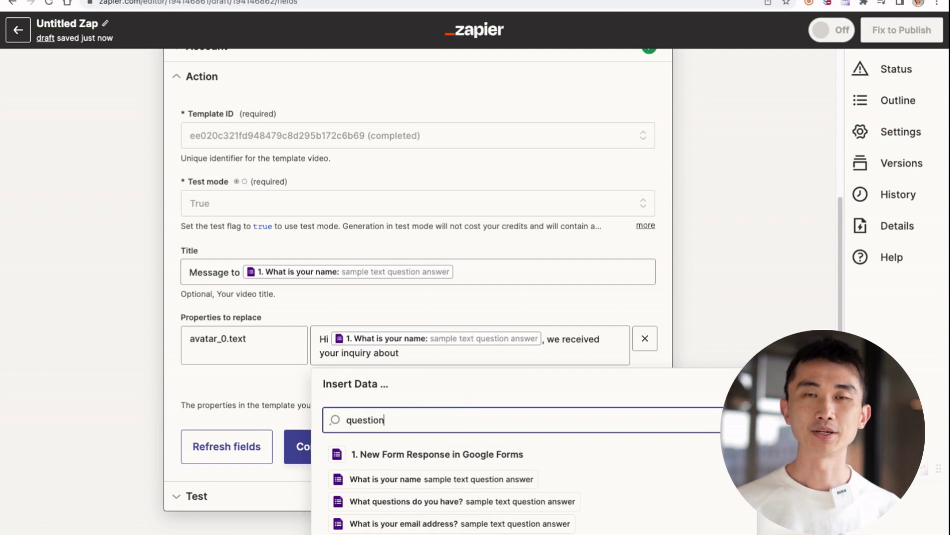
click(490, 503)
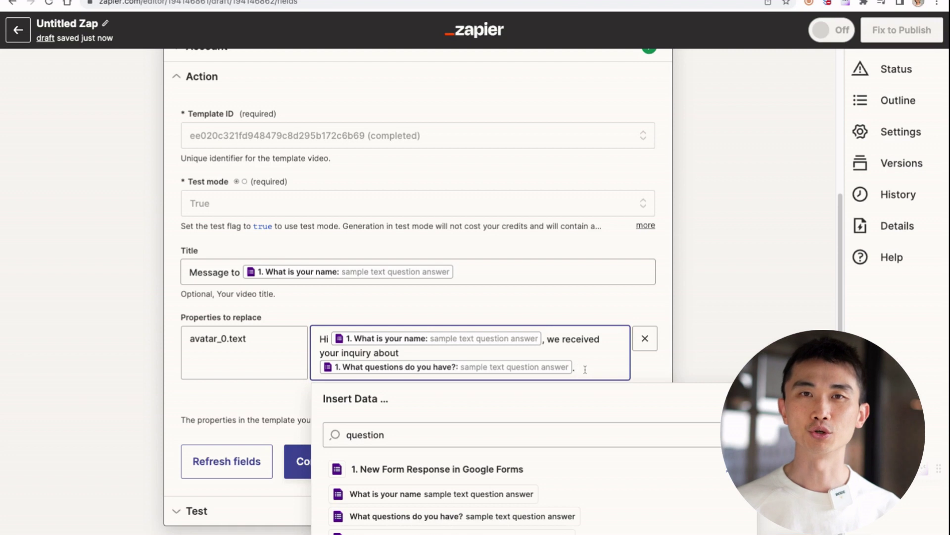
- Finish the script with the [link] sentence and closing thanks, then continue to the test preview
text(. Here is the link)
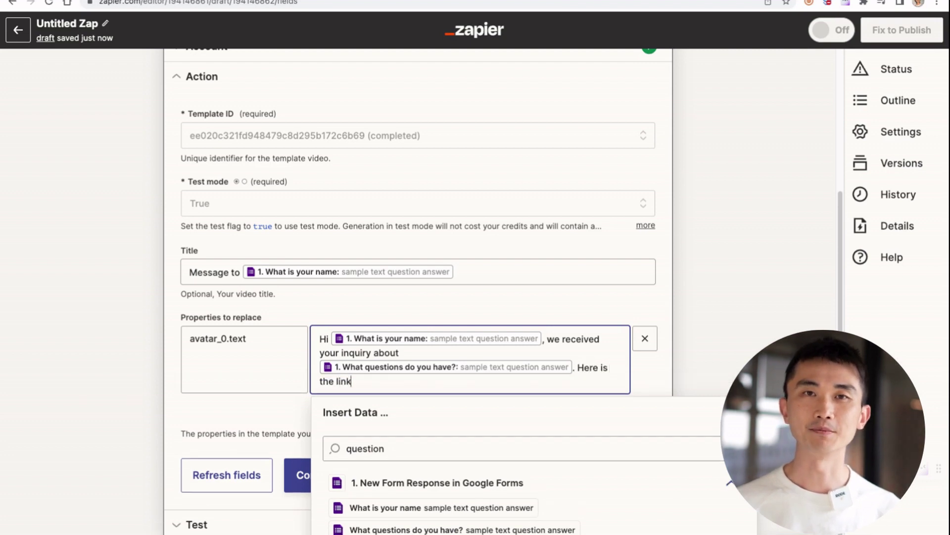
text( to )
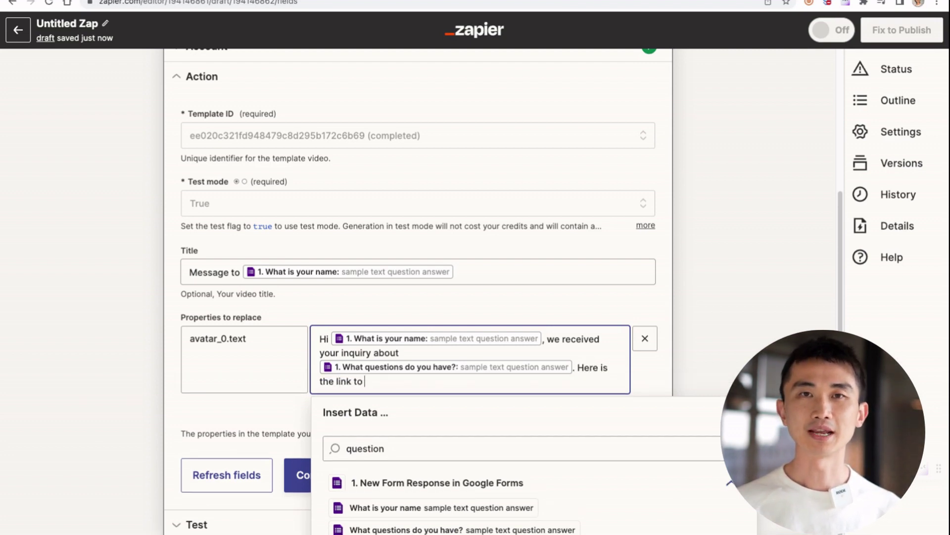
text(the an)
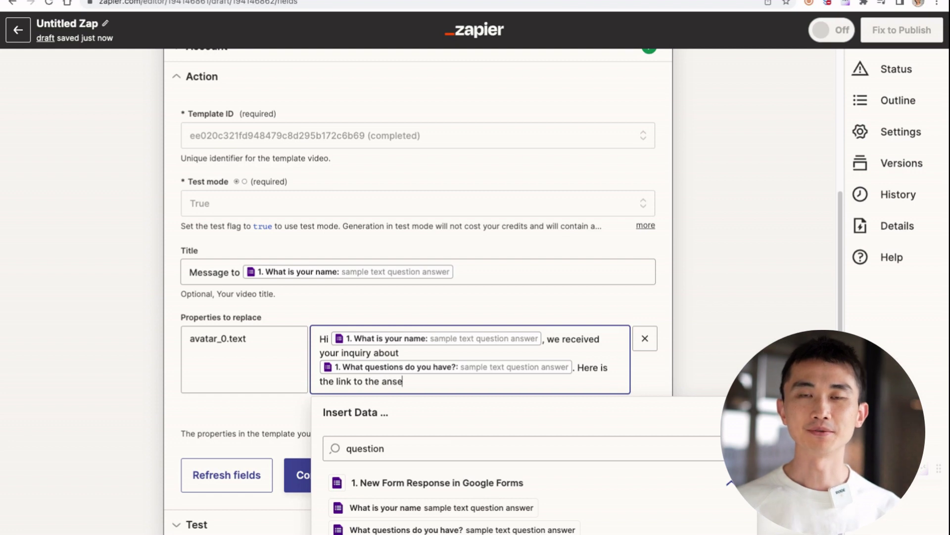
text(swer fo)
key(BackSpace)
key(BackSpace)
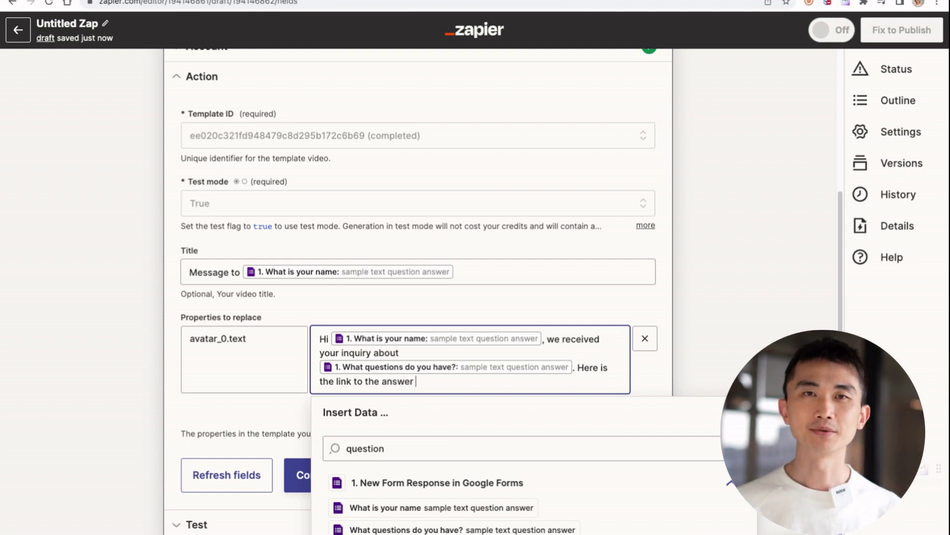
text(of that [link])
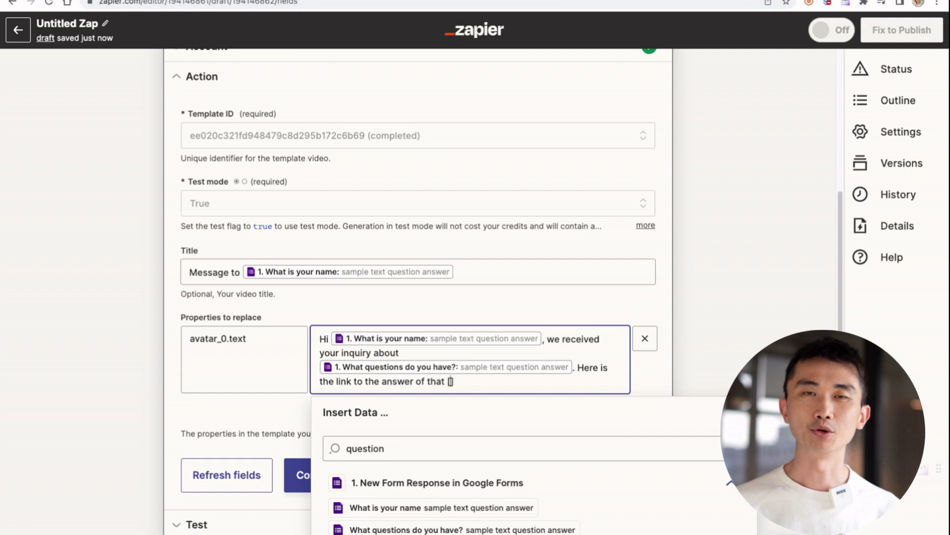
text(. Than)
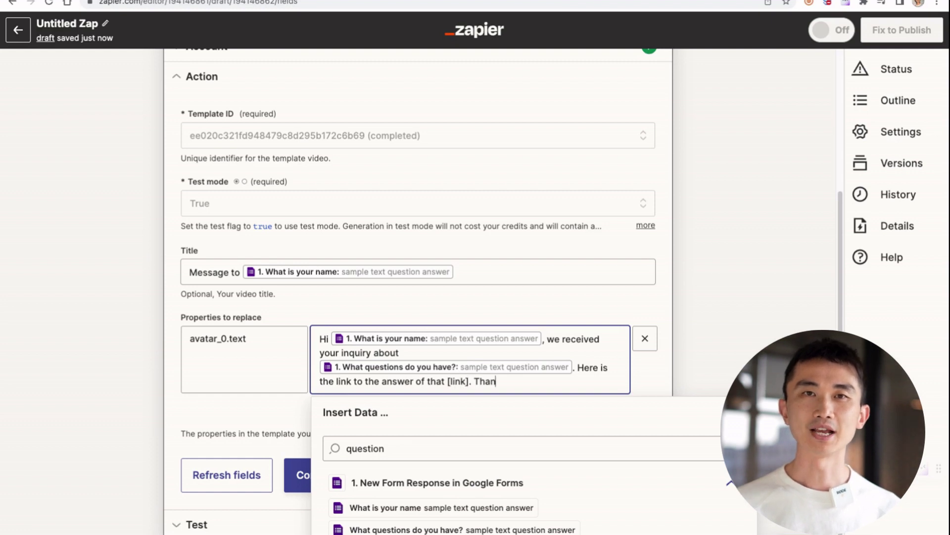
text(ks for cont)
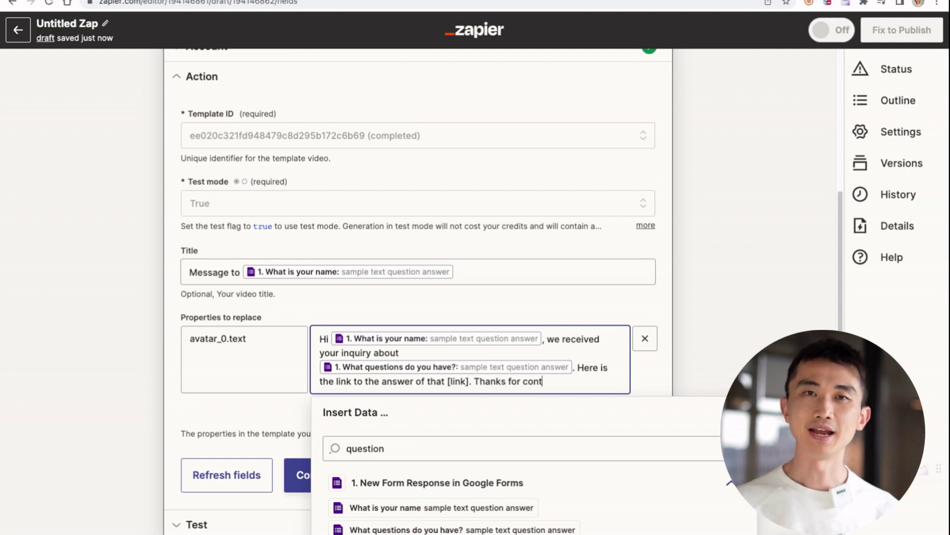
text(acting us and let m)
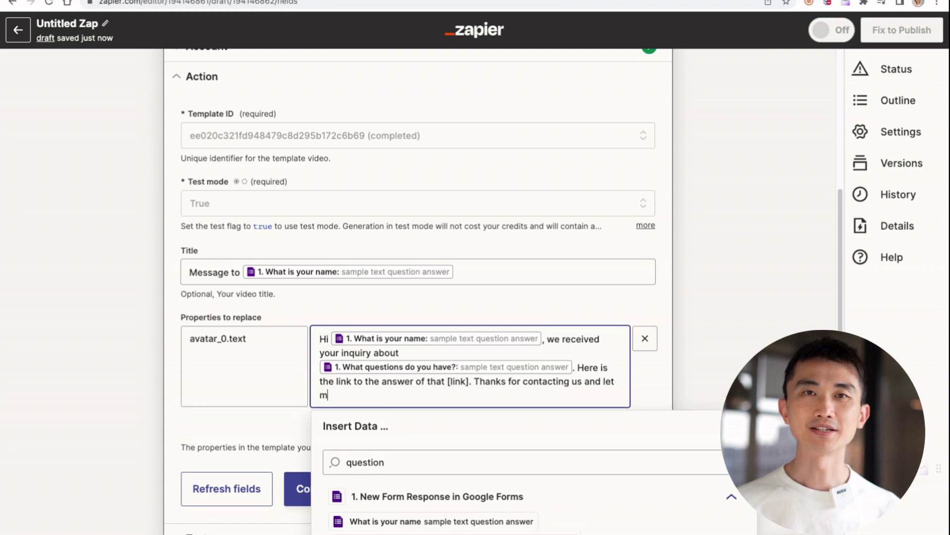
text(e know if you ahve an)
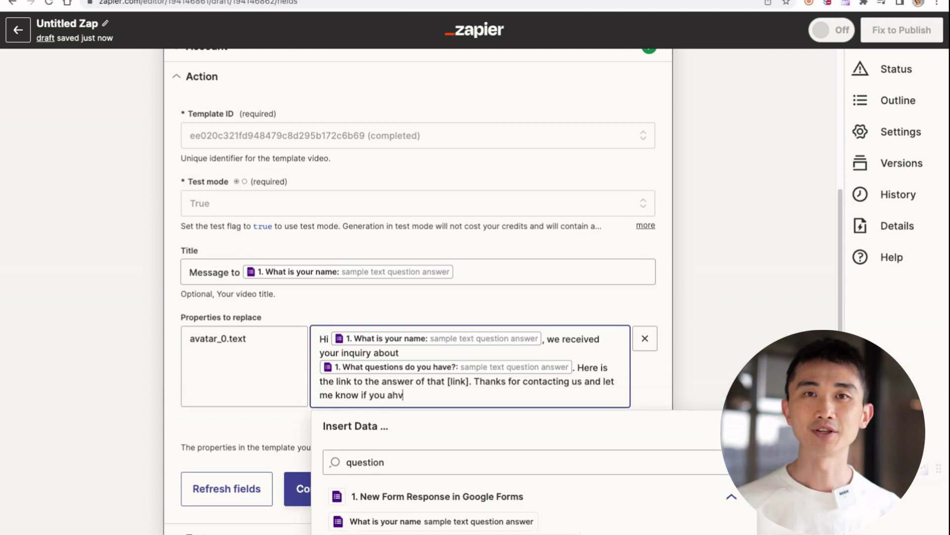
key(BackSpace)
key(BackSpace)
key(BackSpace)
key(BackSpace)
key(BackSpace)
key(BackSpace)
key(BackSpace)
text(have)
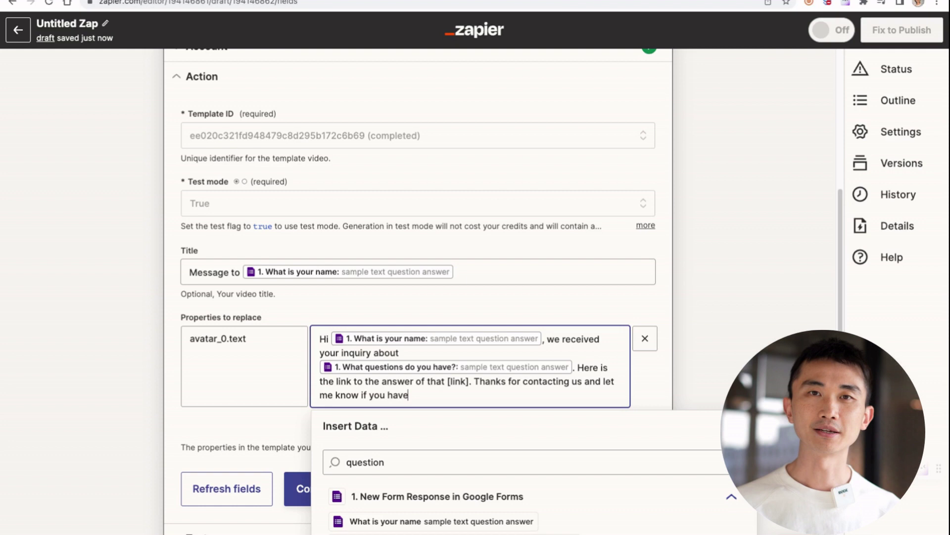
text( any other que)
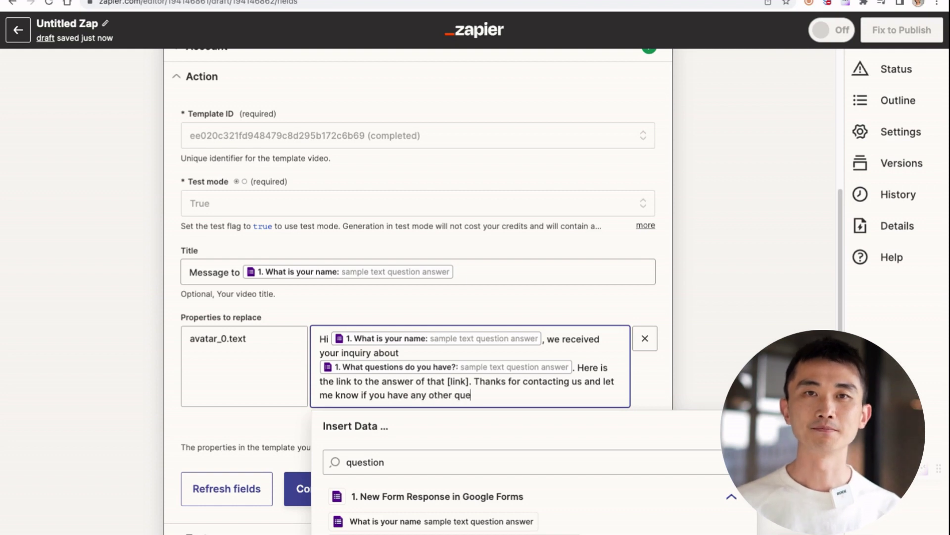
text(stions.)
click(719, 337)
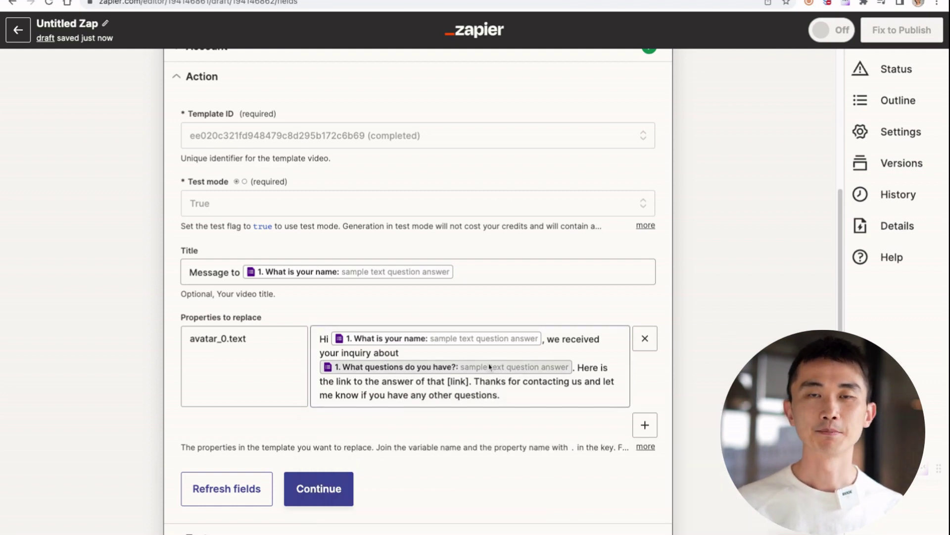
scroll(495, 396, down, 2)
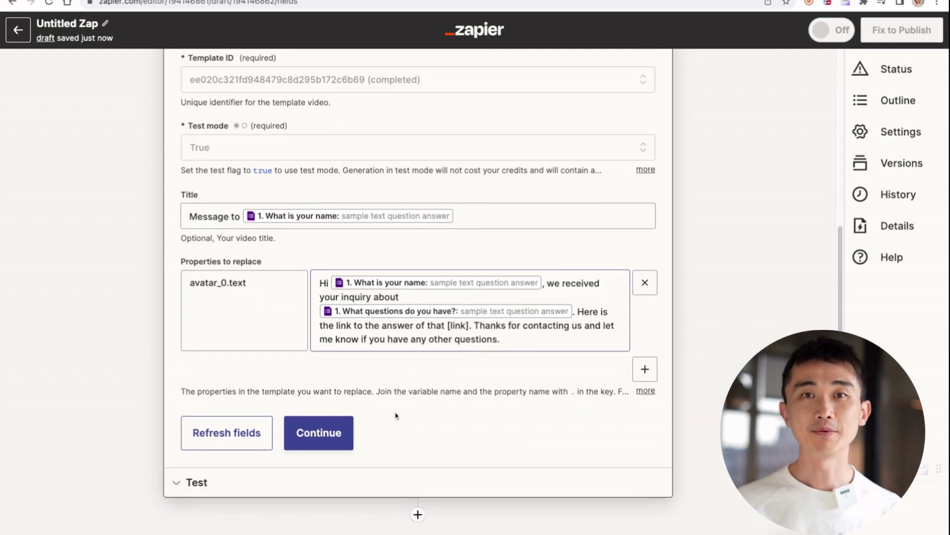
click(345, 429)
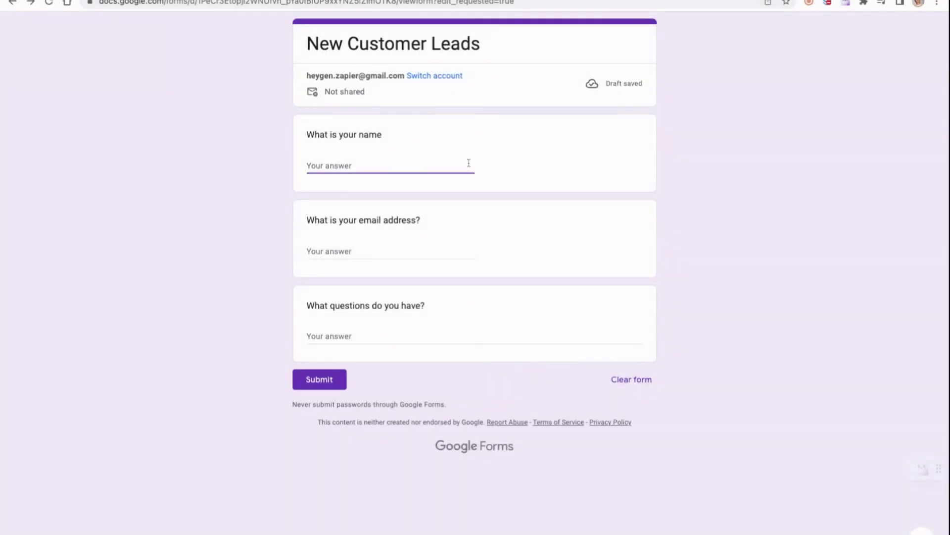
- Enter a respondent's name and e-mail in the New Customer Leads form and begin the question answer
text(Joshua)
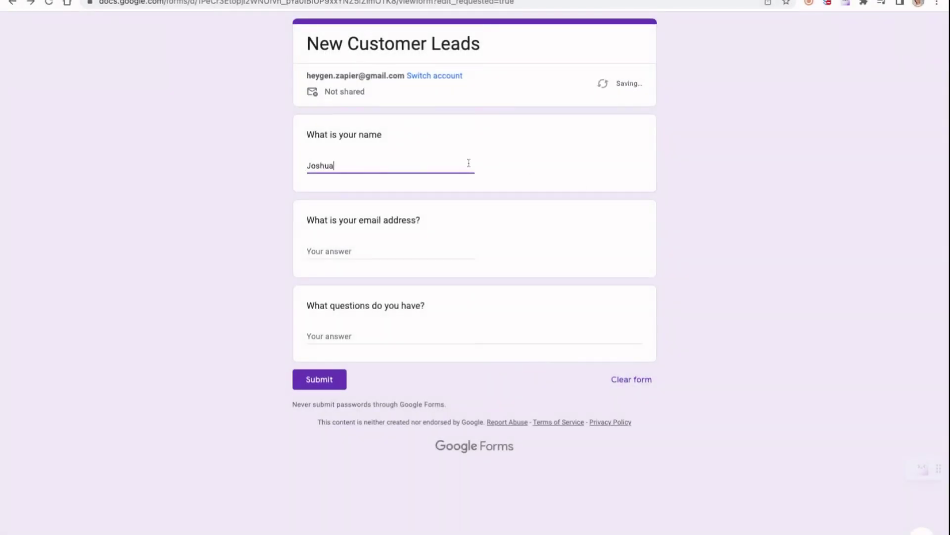
key(Tab)
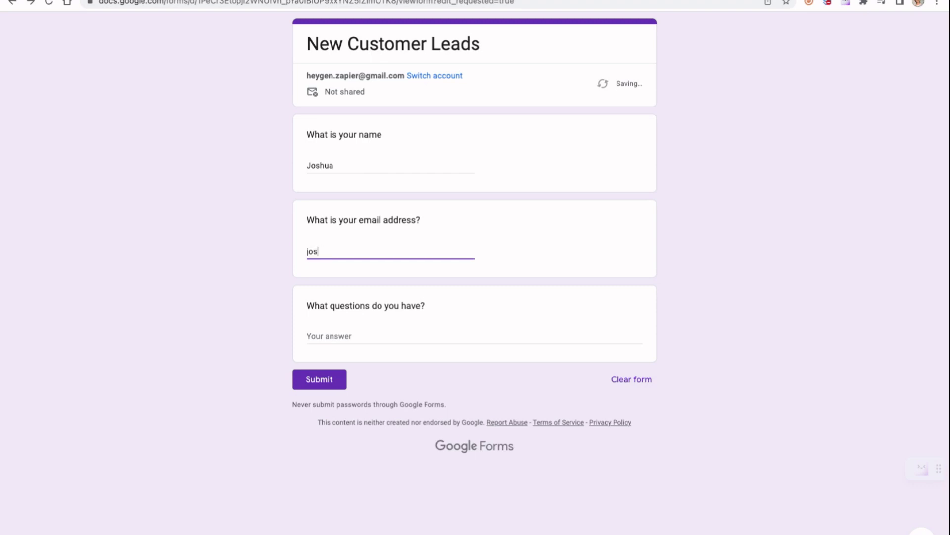
key(Tab)
text(H)
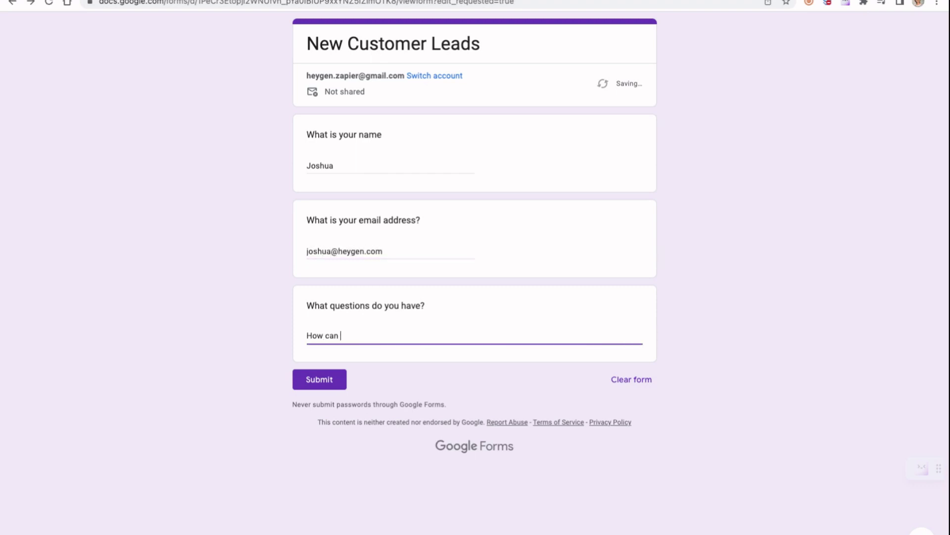